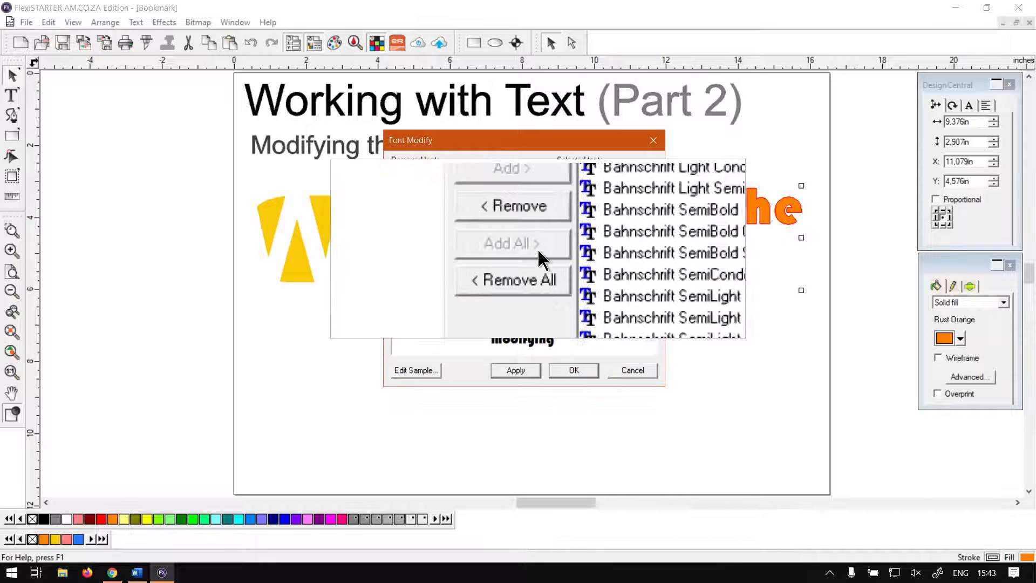
# Step: Try removing Bauhaus 93 from the selected fonts and adding it back, and cancel the Font Modify changes
pyautogui.click(531, 228)
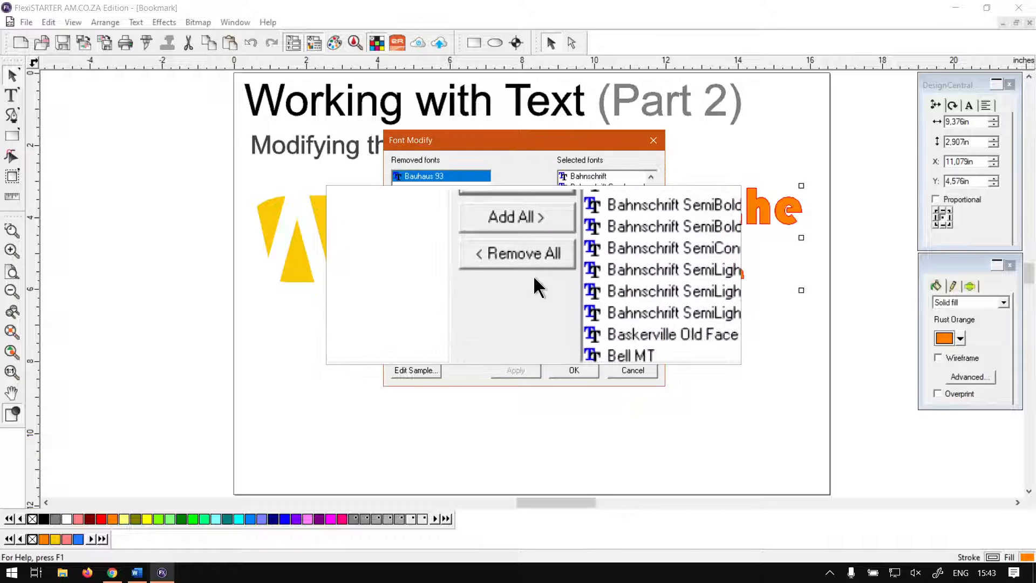
pyautogui.click(529, 244)
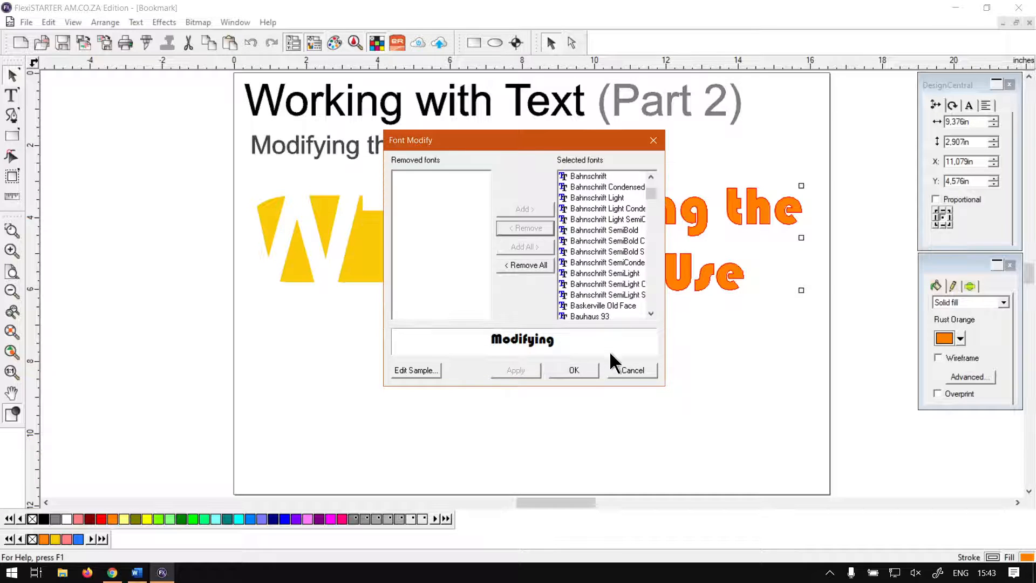
pyautogui.click(631, 370)
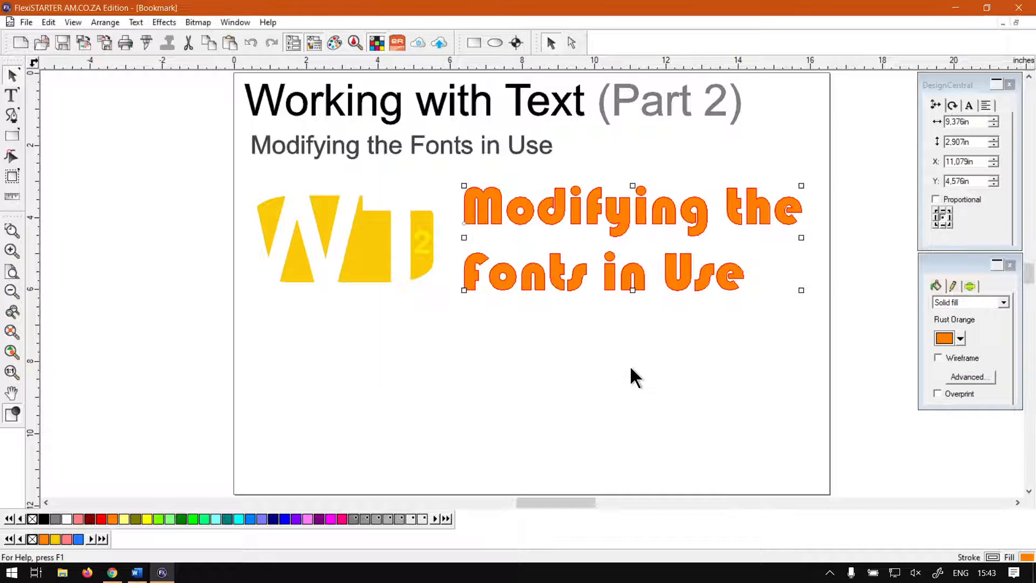
# Step: Check the font of the orange "Modifying the Fonts in Use" text and the list of fonts available for it
pyautogui.click(954, 86)
pyautogui.click(970, 106)
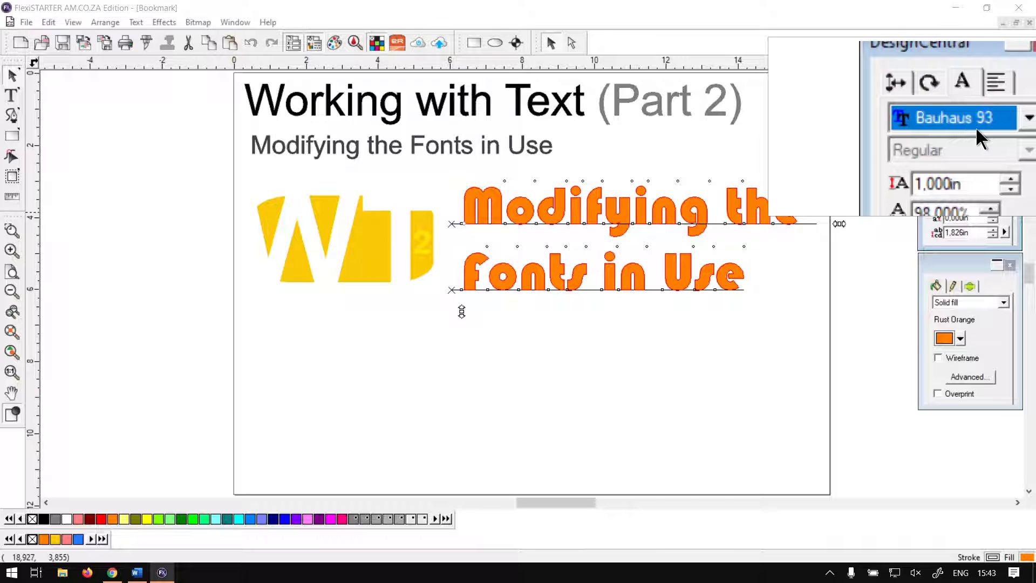
pyautogui.click(1003, 121)
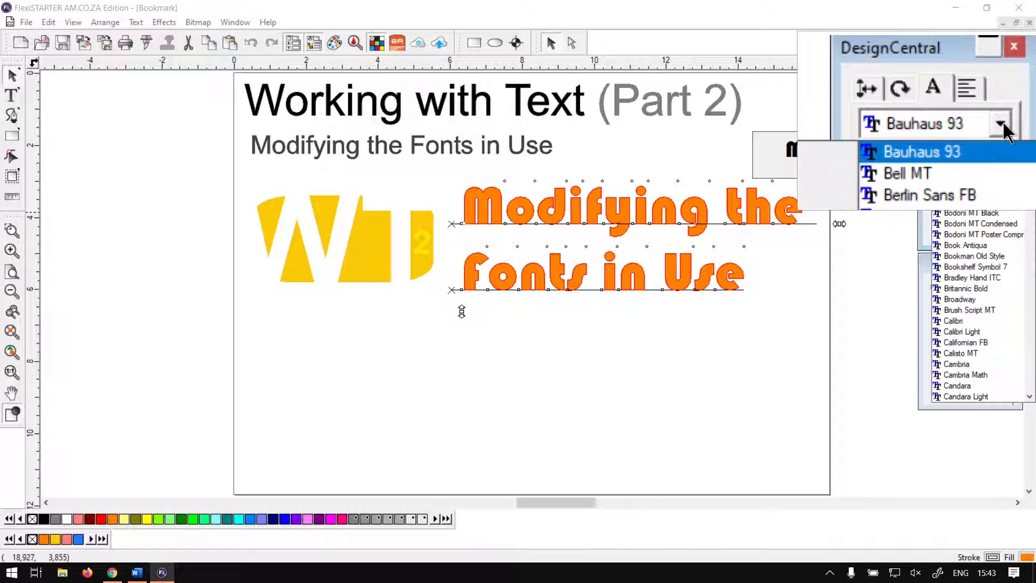
pyautogui.click(1003, 121)
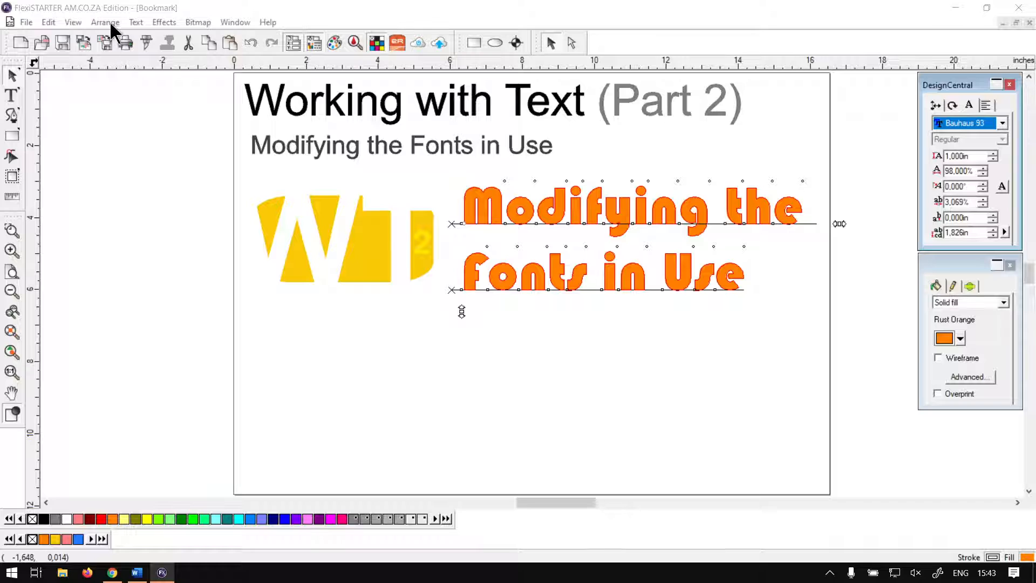
# Step: Remove Bauhaus 93 from the selected fonts in Font Modify
pyautogui.click(136, 22)
pyautogui.moveTo(152, 36)
pyautogui.click(289, 33)
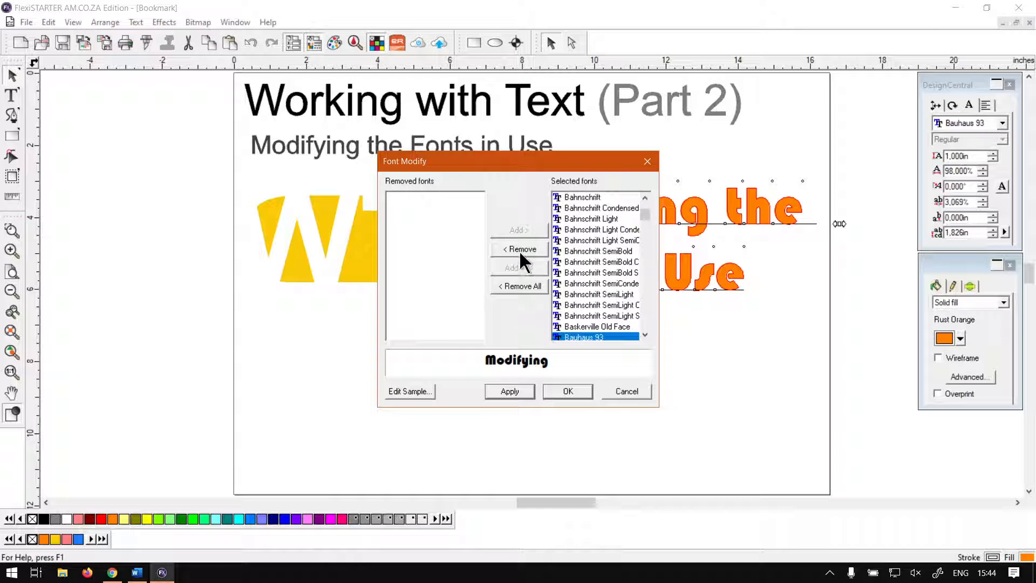
pyautogui.click(519, 248)
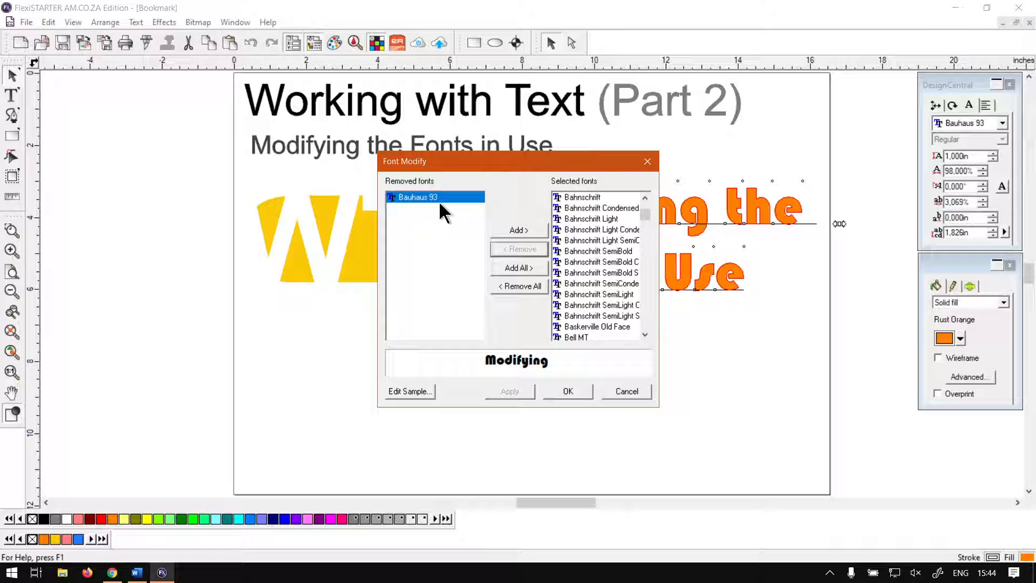
pyautogui.click(556, 391)
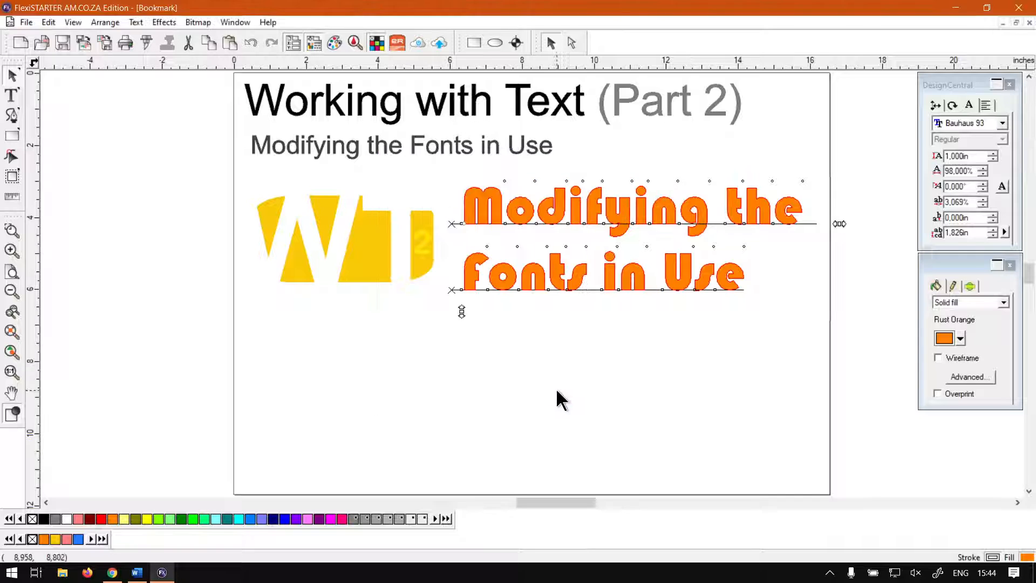
# Step: Reselect the orange text and examine its font setting and font list with Bauhaus 93 removed
pyautogui.click(611, 280)
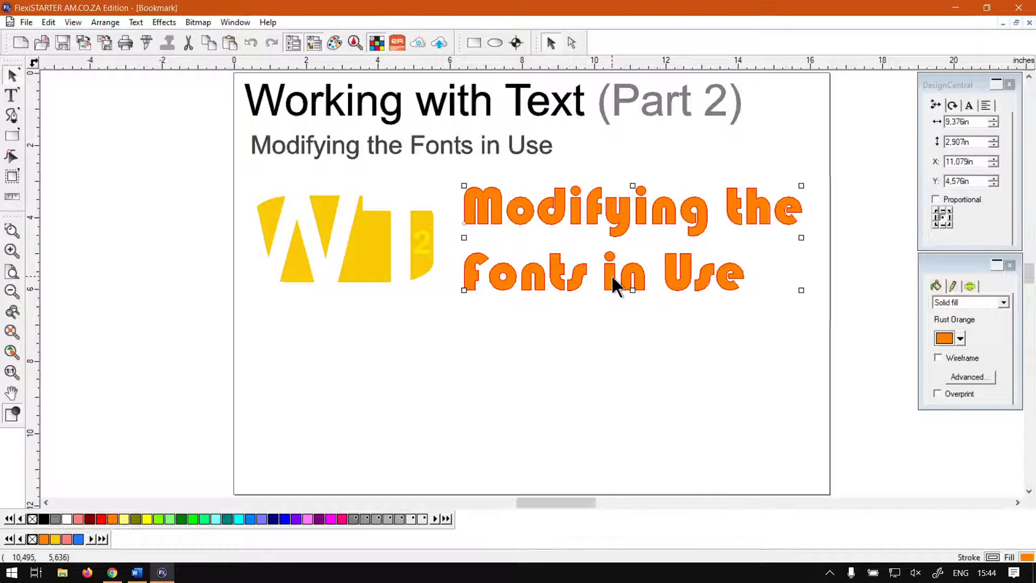
pyautogui.click(966, 109)
pyautogui.click(970, 105)
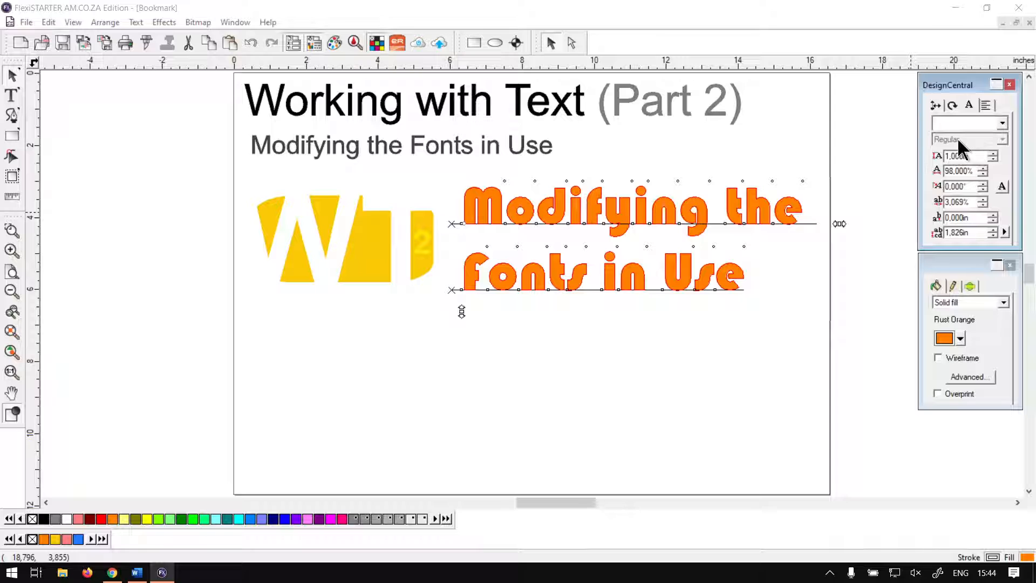
pyautogui.click(1002, 123)
pyautogui.click(1004, 120)
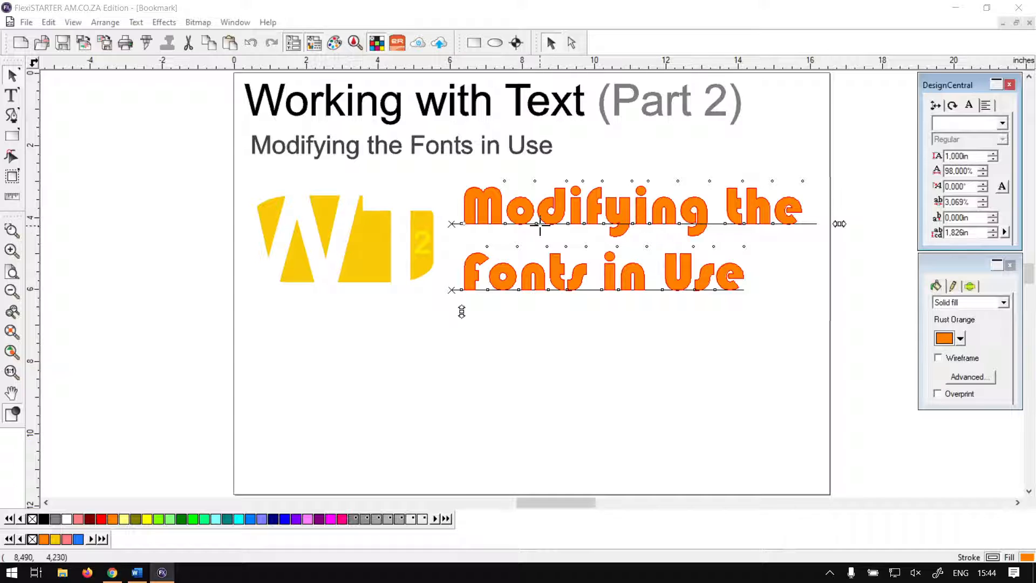
pyautogui.click(650, 340)
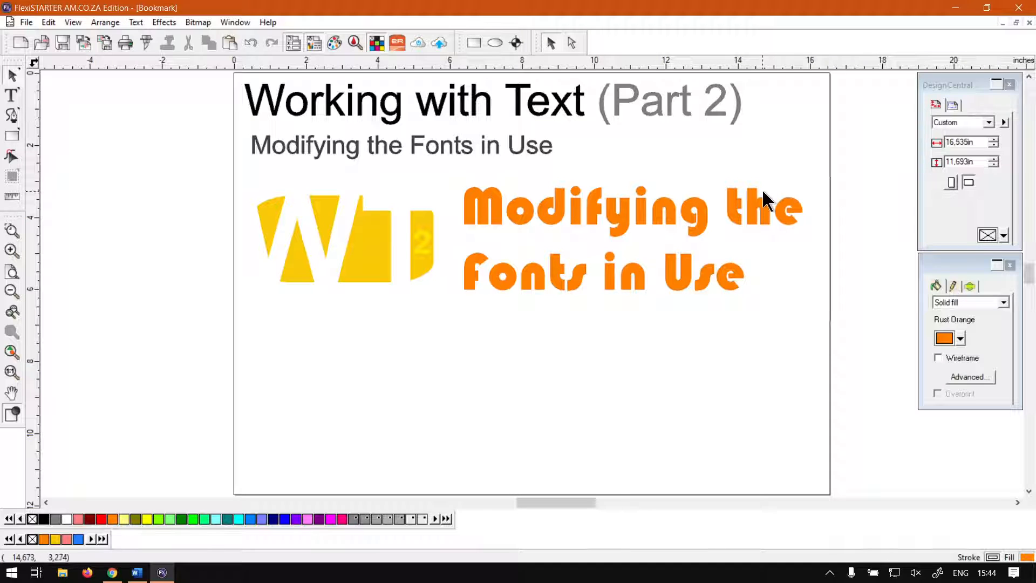
pyautogui.click(763, 205)
pyautogui.click(968, 105)
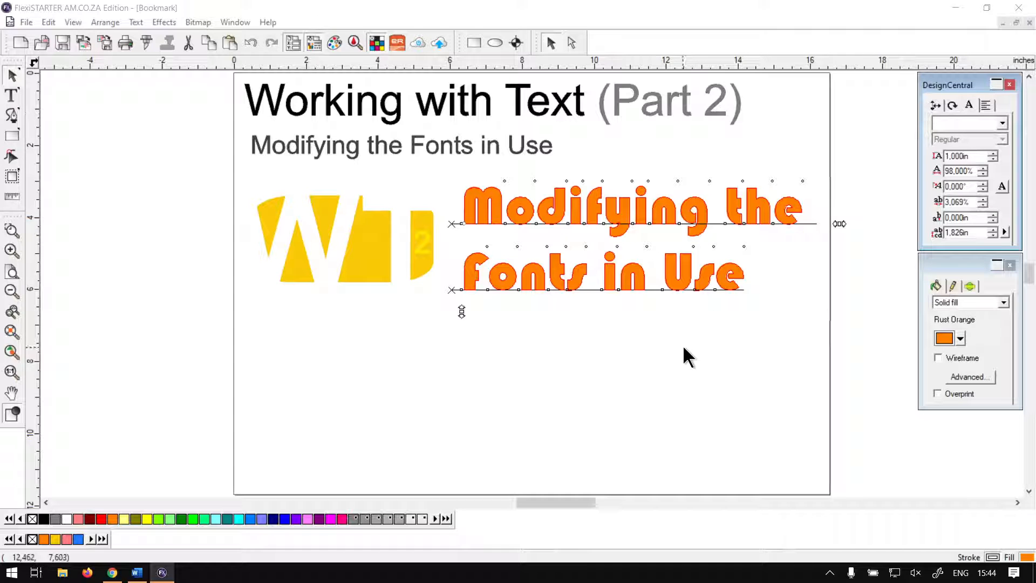
pyautogui.click(661, 345)
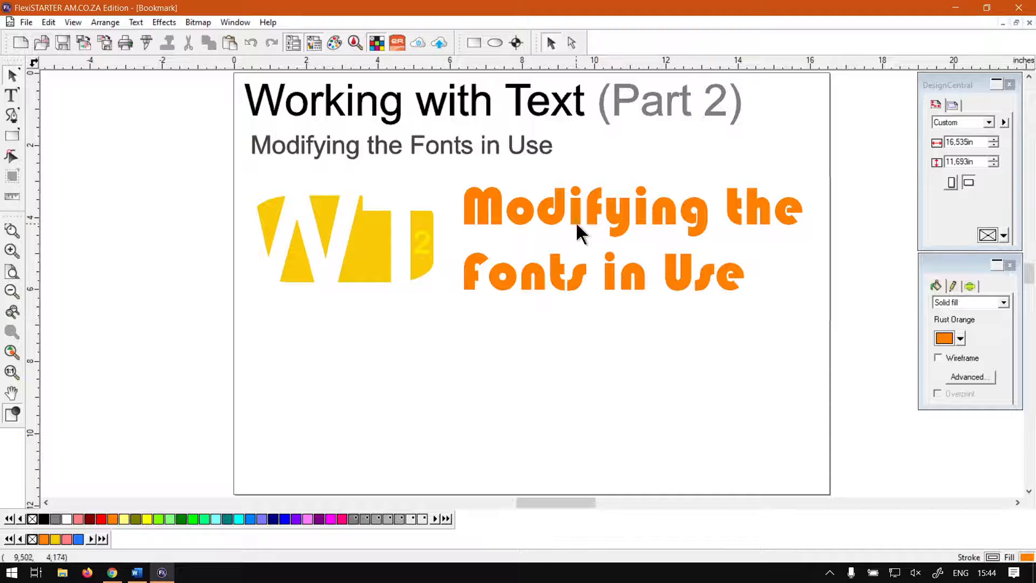
# Step: Add Bauhaus 93 back to the selected fonts in Font Modify and check the orange text's font setting
pyautogui.click(554, 217)
pyautogui.click(160, 23)
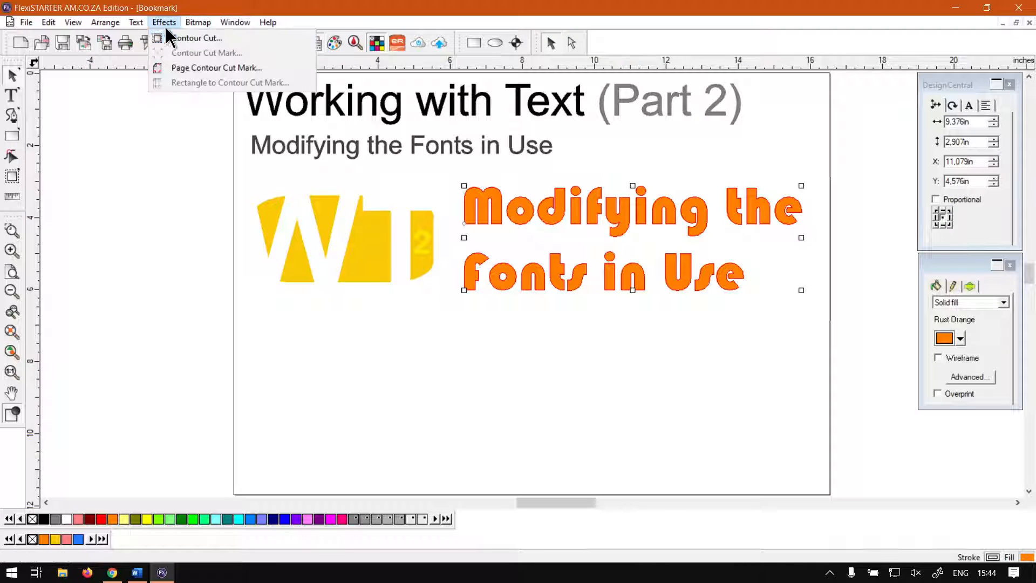
pyautogui.moveTo(136, 22)
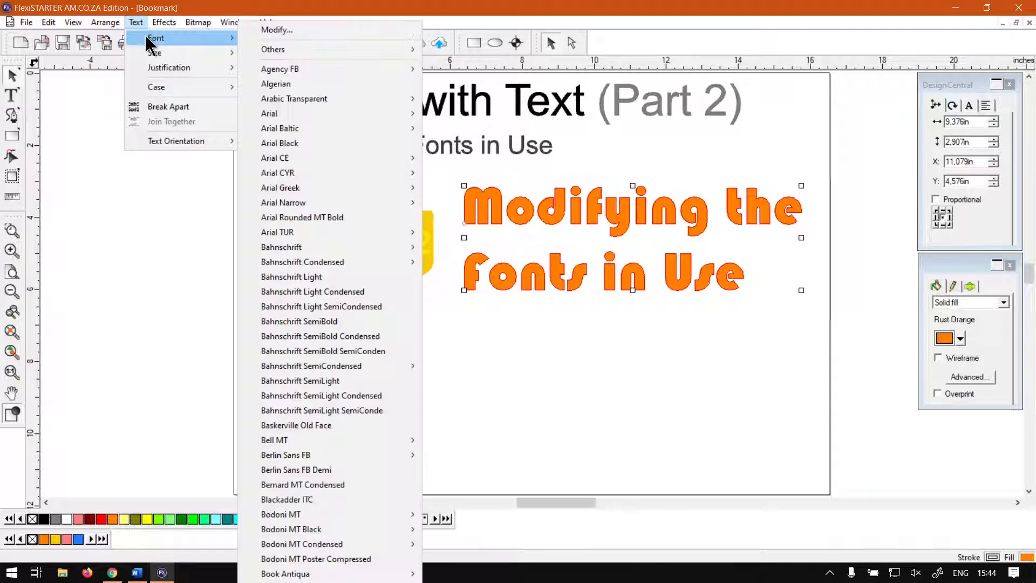
pyautogui.click(269, 32)
pyautogui.click(430, 198)
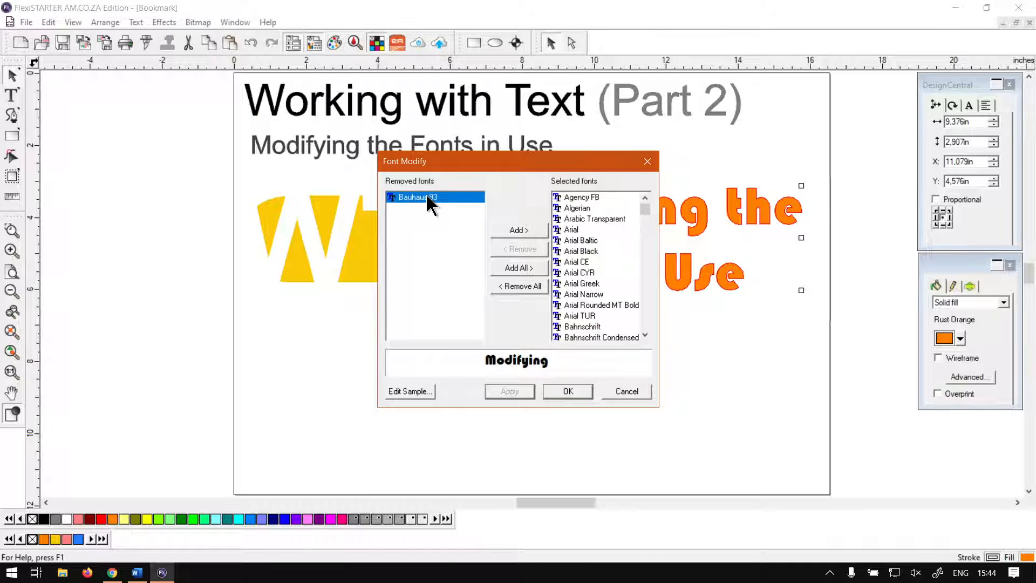
pyautogui.click(518, 230)
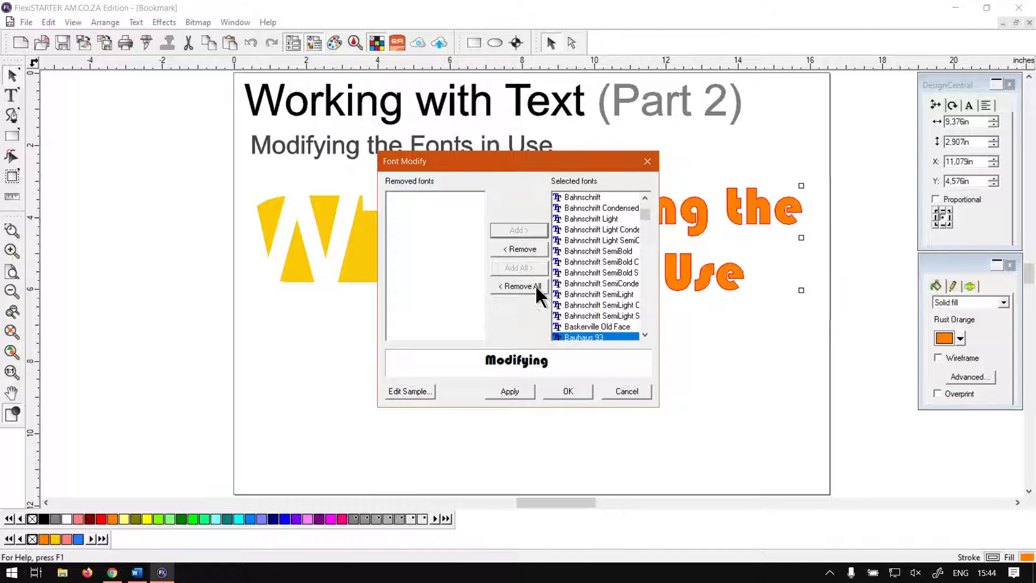
pyautogui.click(569, 390)
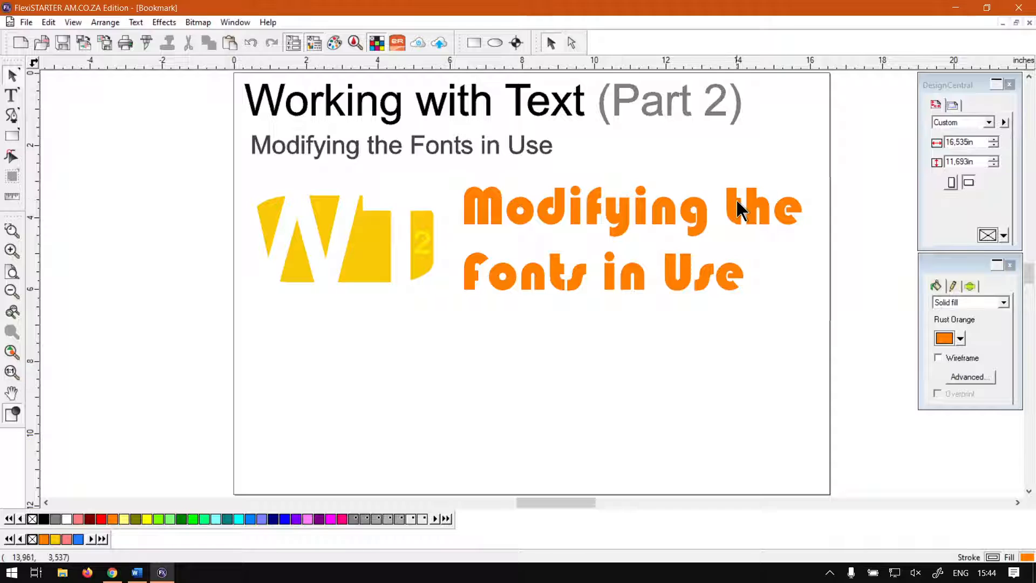
pyautogui.click(969, 105)
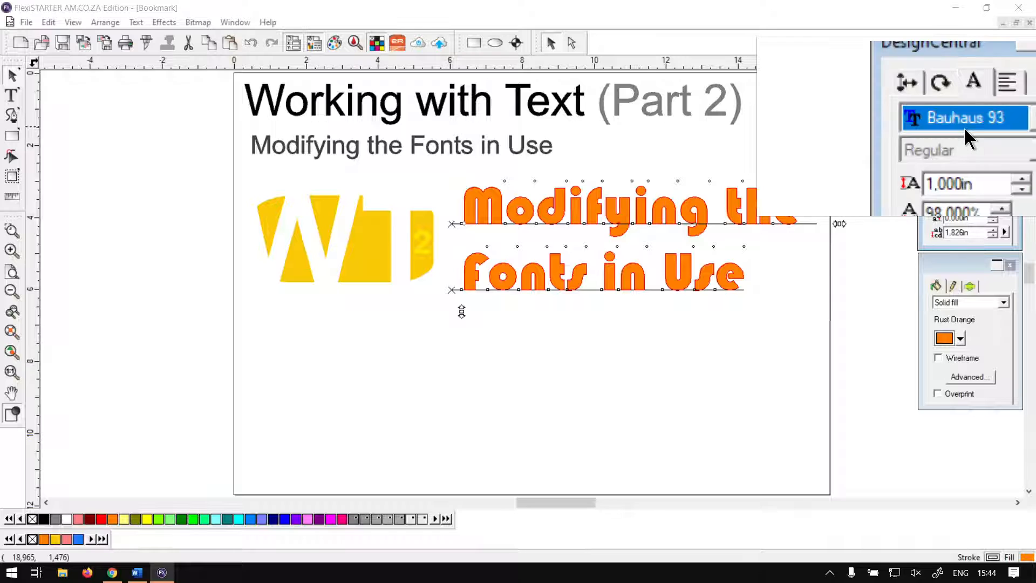
pyautogui.click(623, 352)
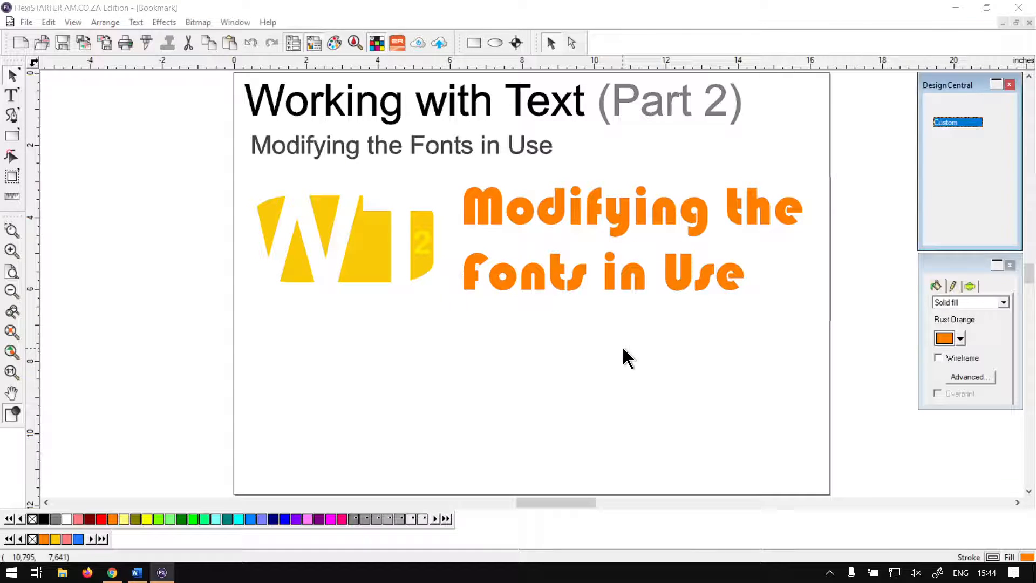
# Step: Select the orange text and open the Font Modify dialog for it
pyautogui.click(668, 276)
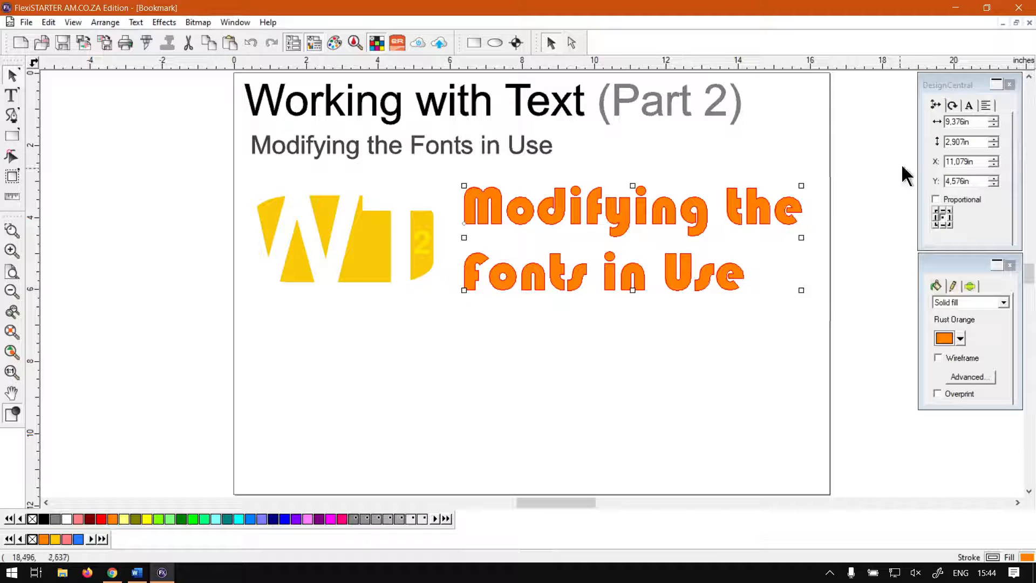
pyautogui.click(970, 105)
pyautogui.click(141, 22)
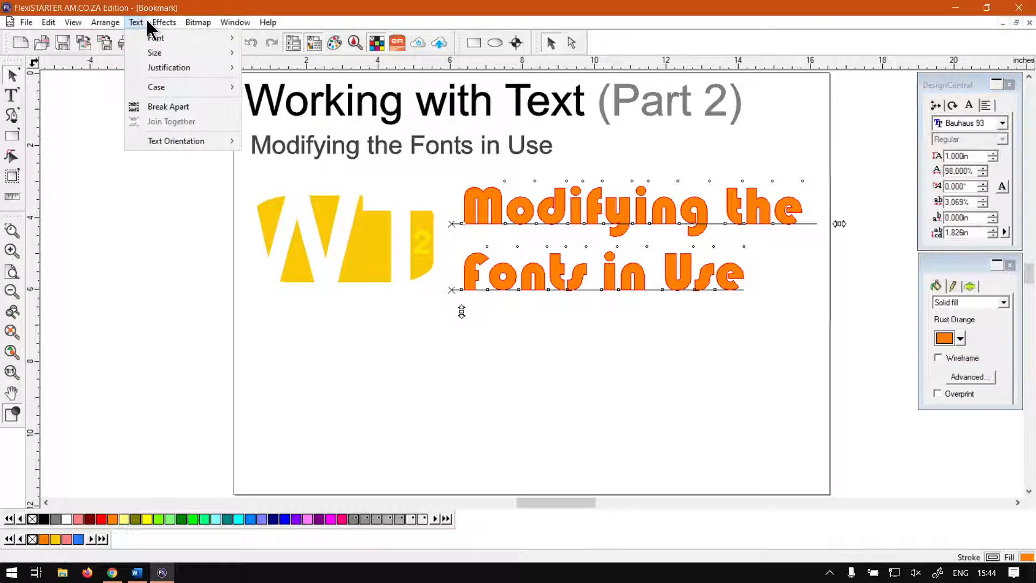
pyautogui.moveTo(164, 22)
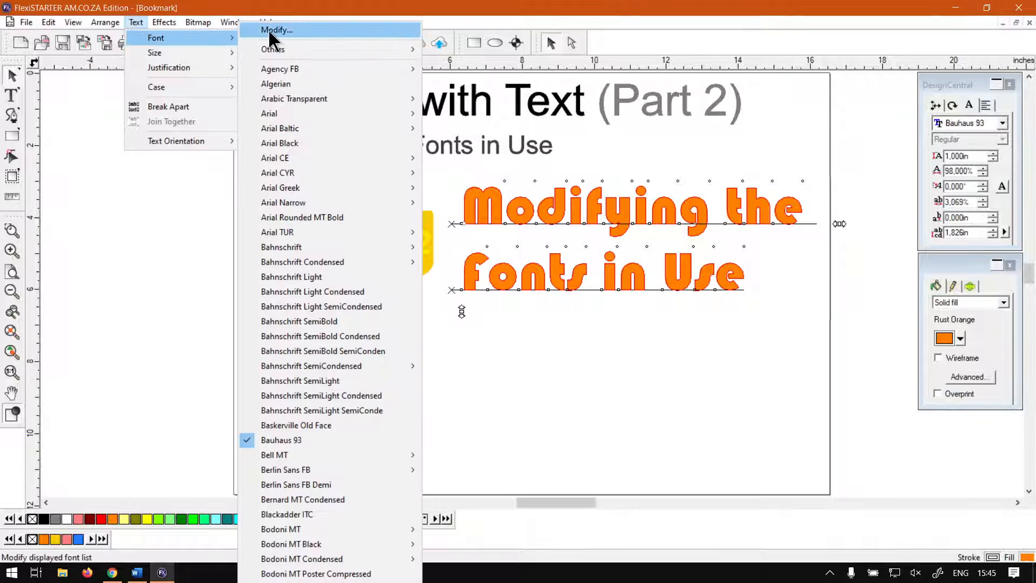
pyautogui.click(270, 30)
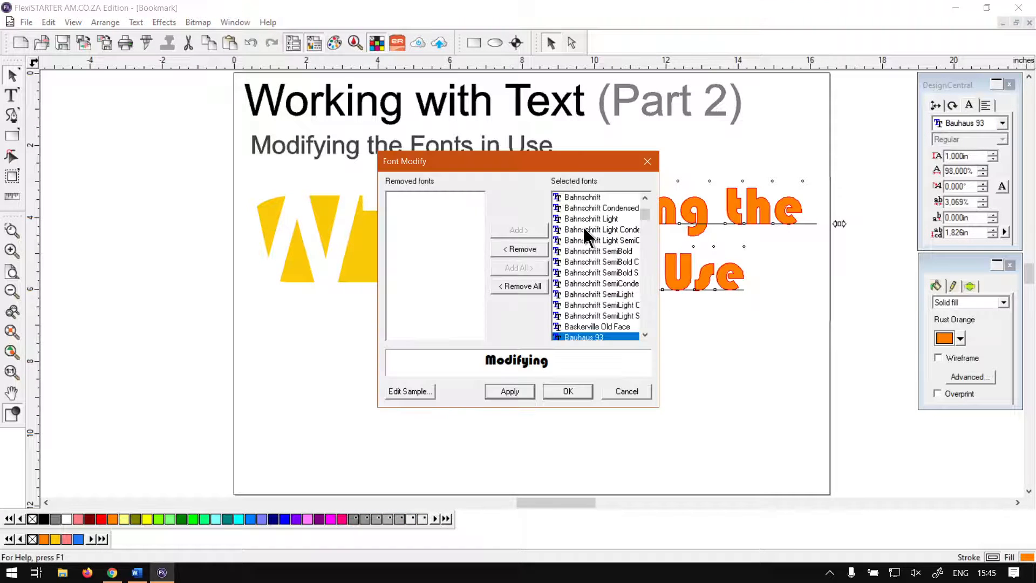
# Step: Remove all fonts from the selected list, and restore Bahnschrift followed by all the remaining fonts
pyautogui.click(610, 283)
pyautogui.click(533, 286)
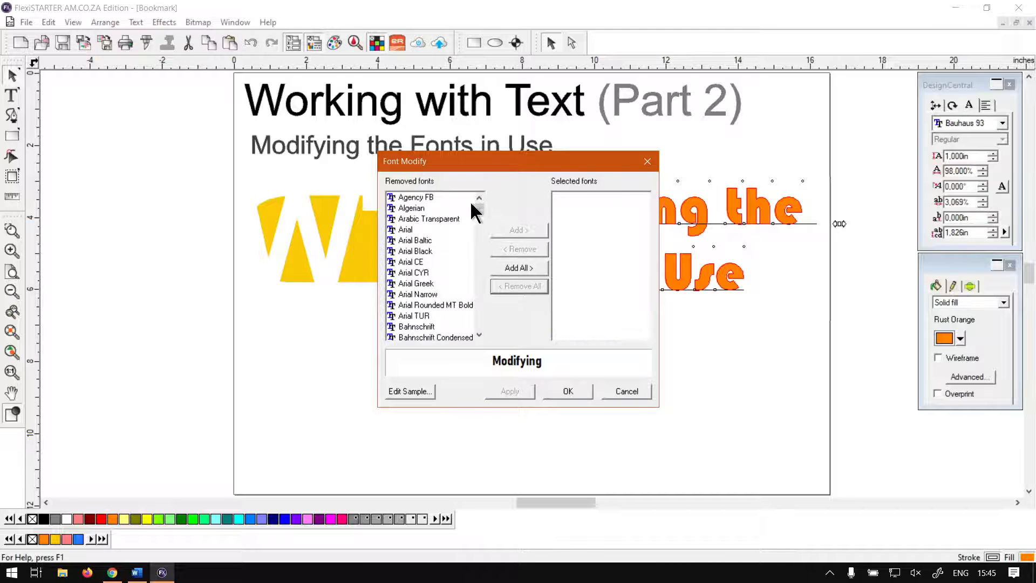
pyautogui.scroll(-2, 474, 204)
pyautogui.click(434, 263)
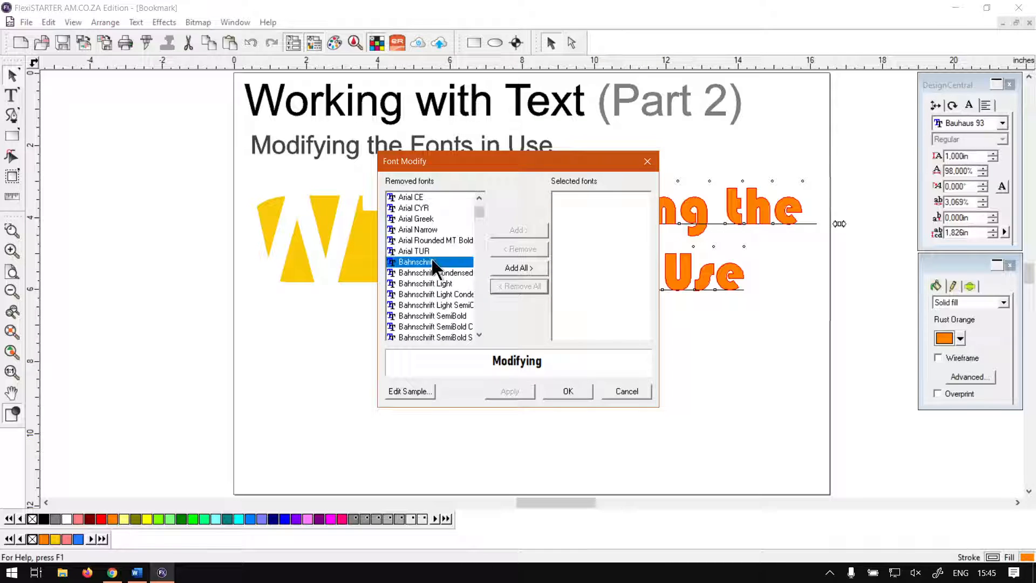
pyautogui.click(509, 232)
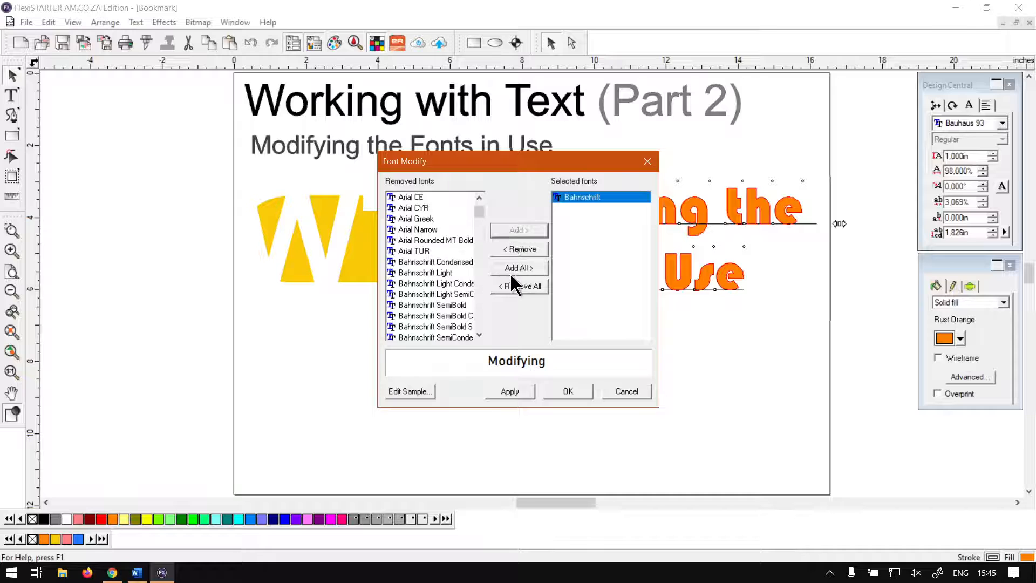
pyautogui.click(523, 268)
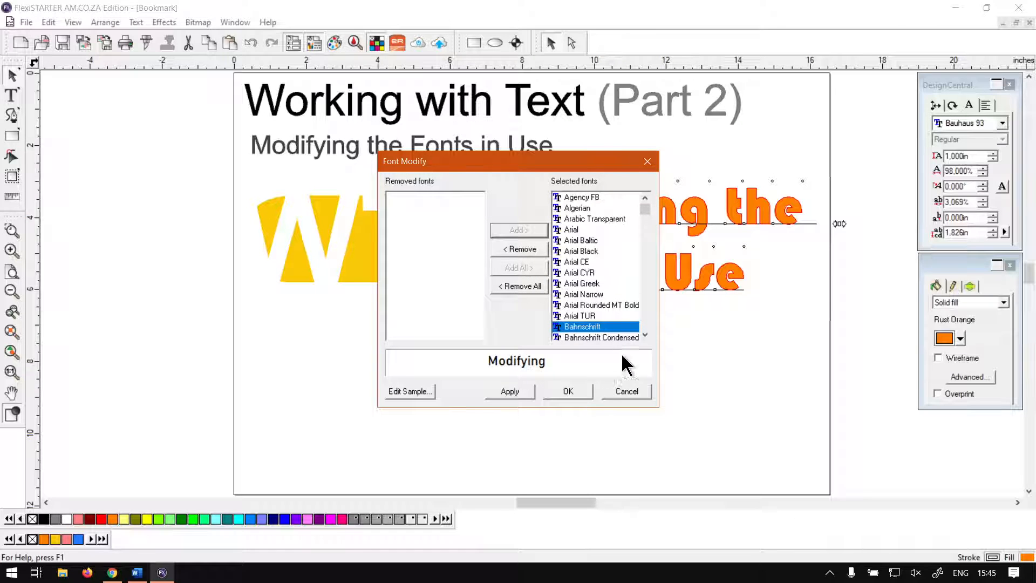
# Step: Apply the Agency FB font to the orange "Modifying the Fonts in Use" text from the Font Modify dialog
pyautogui.moveTo(593, 171); pyautogui.dragTo(360, 135)
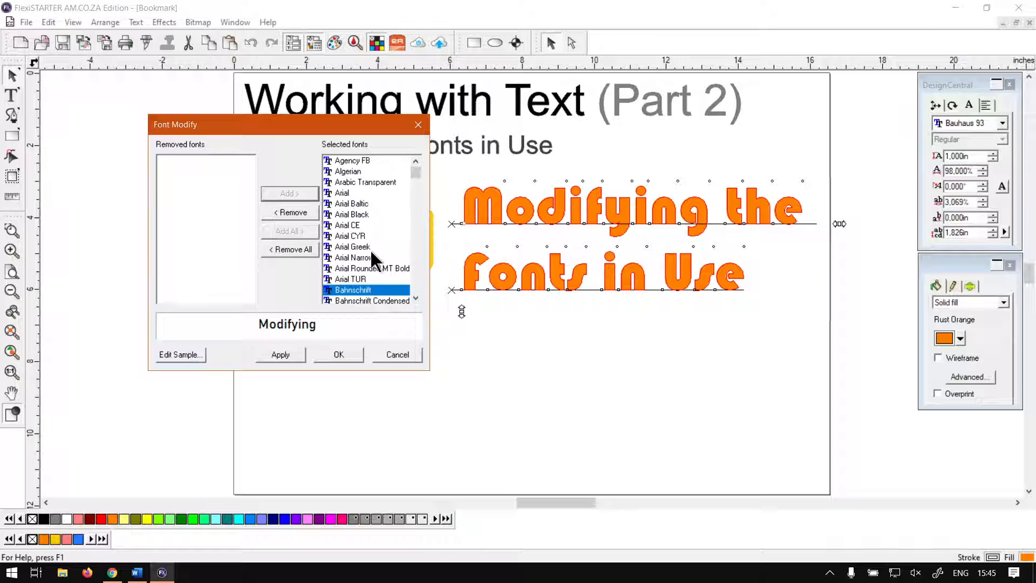
pyautogui.moveTo(373, 260); pyautogui.dragTo(374, 227)
pyautogui.click(347, 162)
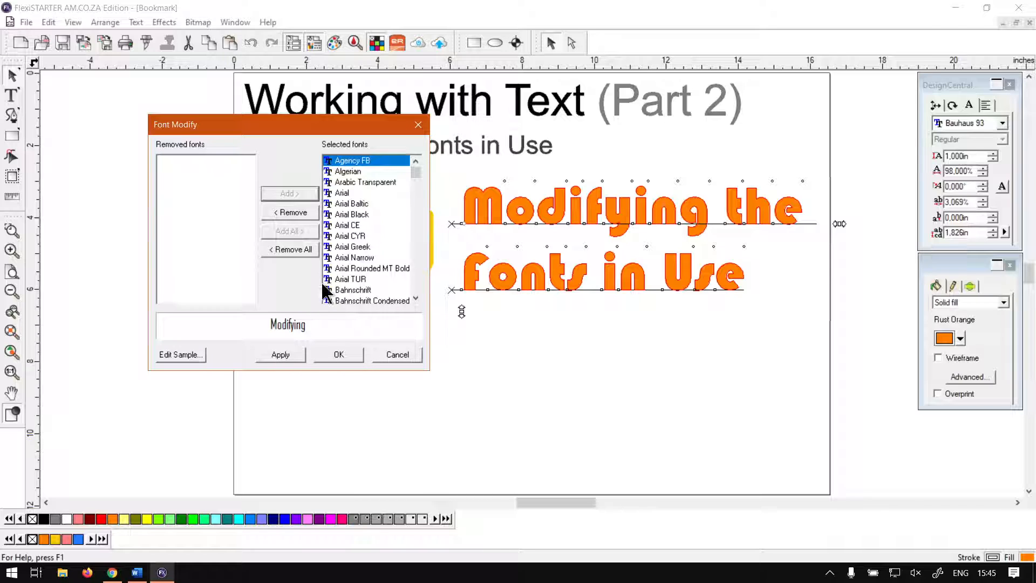
pyautogui.click(287, 353)
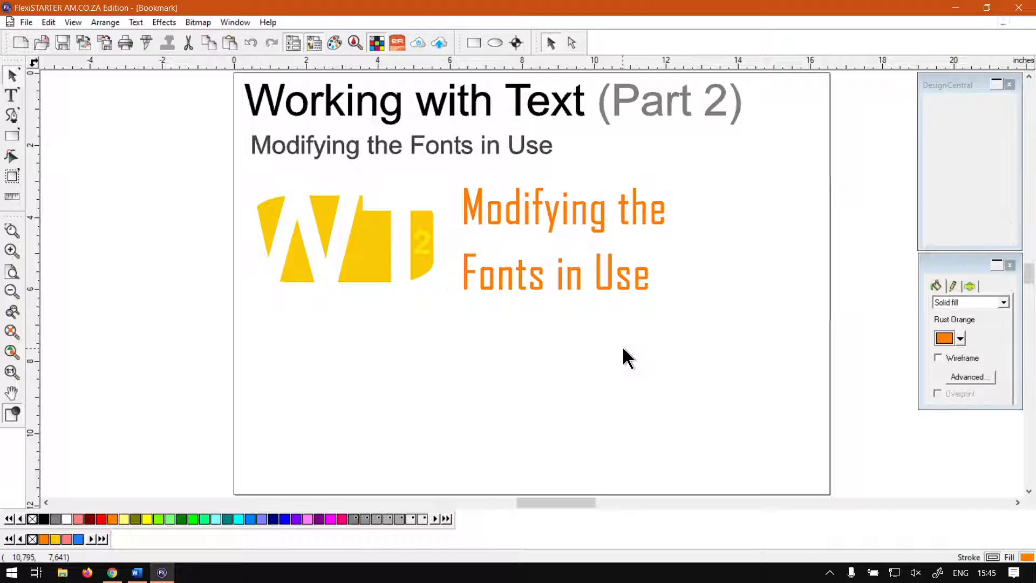
pyautogui.moveTo(798, 407); pyautogui.dragTo(459, 184)
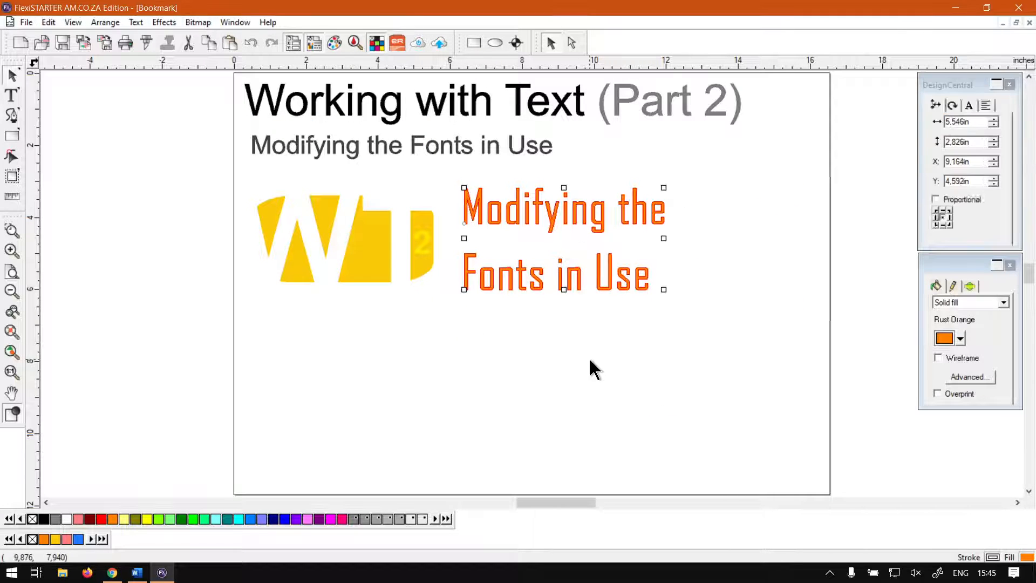
pyautogui.click(590, 360)
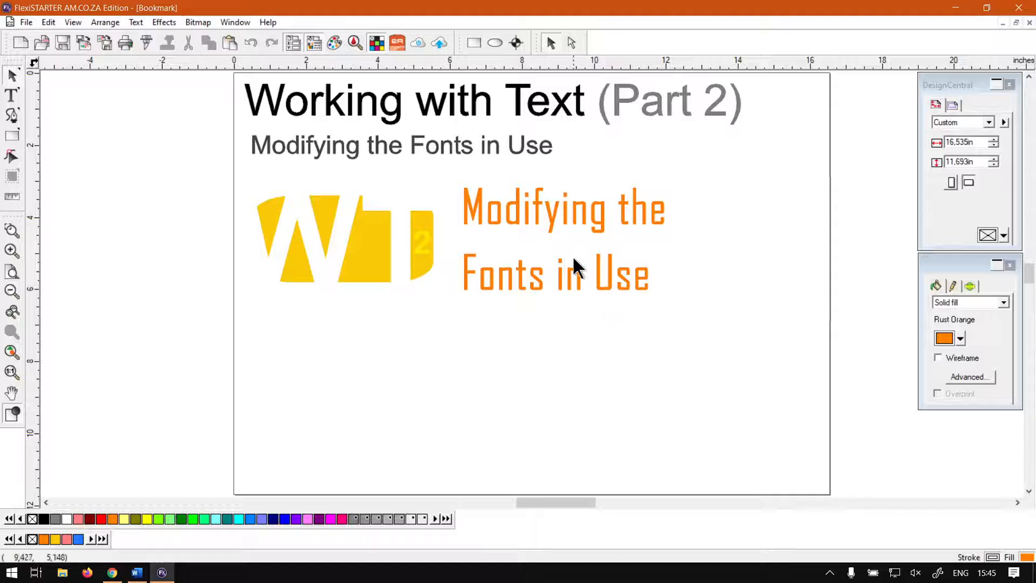
# Step: Select only the word "Modifying" inside the orange text and open the Font Modify dialog for it
pyautogui.click(507, 217)
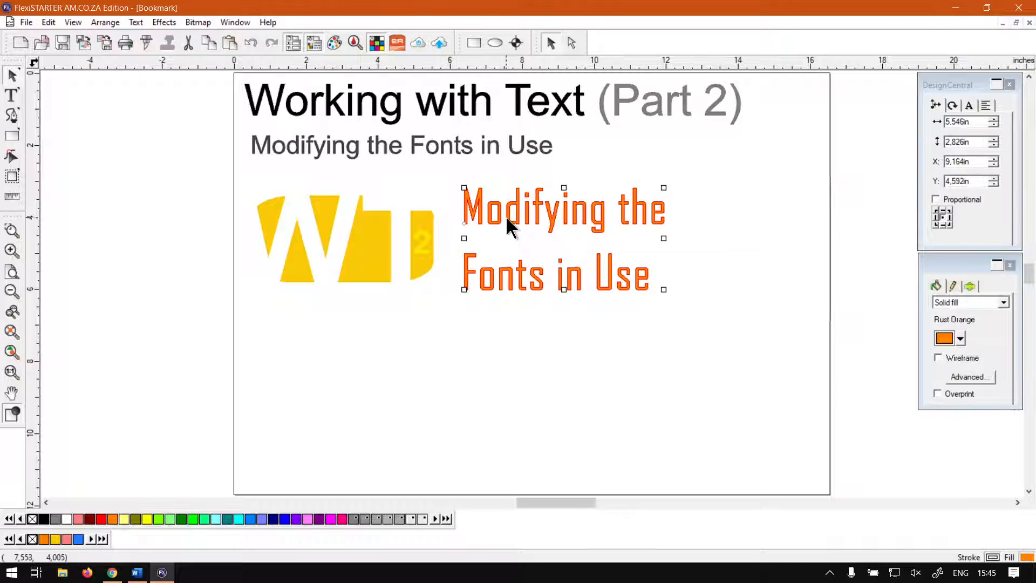
pyautogui.doubleClick(506, 217)
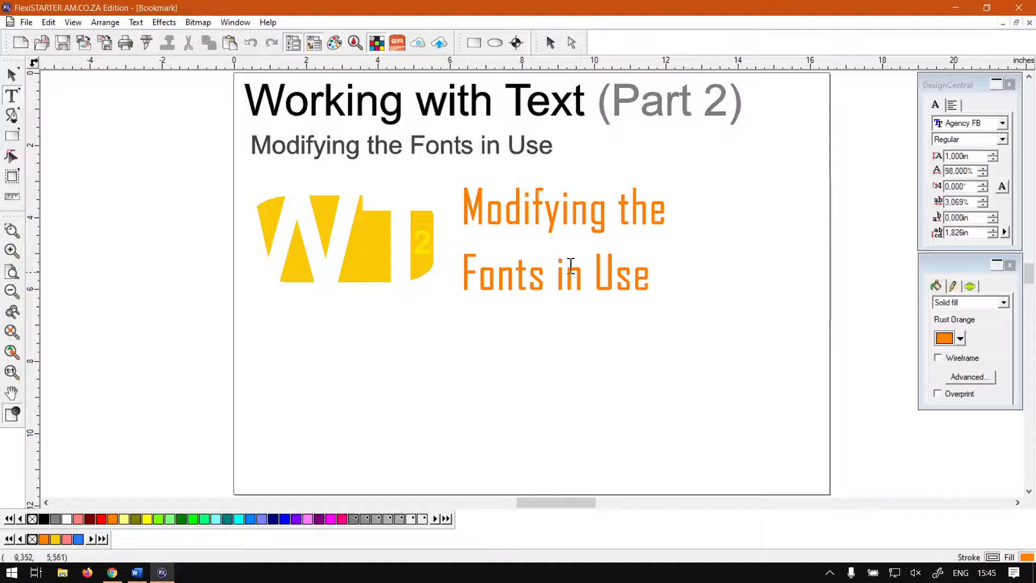
pyautogui.moveTo(467, 213); pyautogui.dragTo(602, 214)
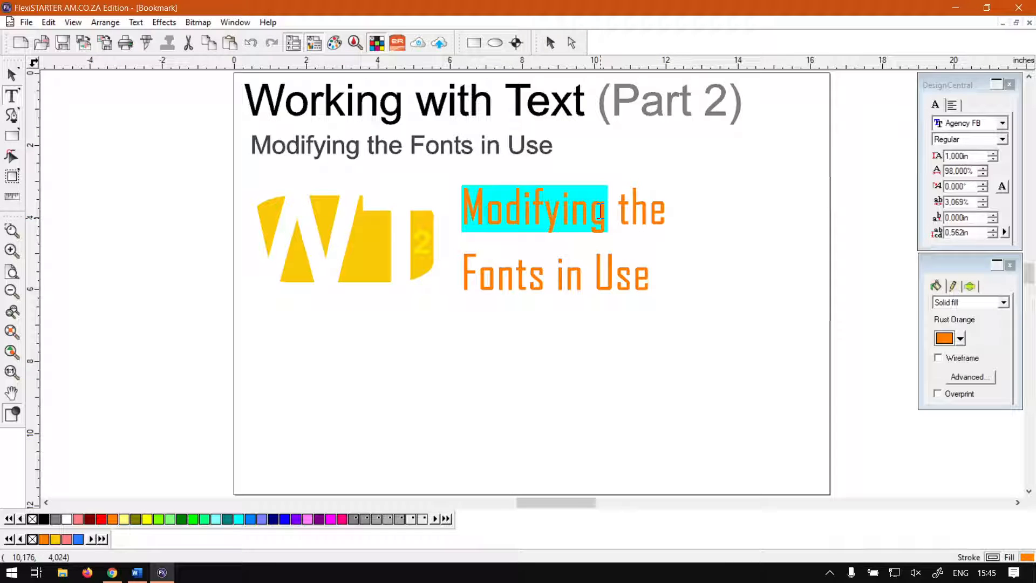
pyautogui.click(135, 22)
pyautogui.click(135, 24)
pyautogui.click(135, 25)
pyautogui.moveTo(139, 37)
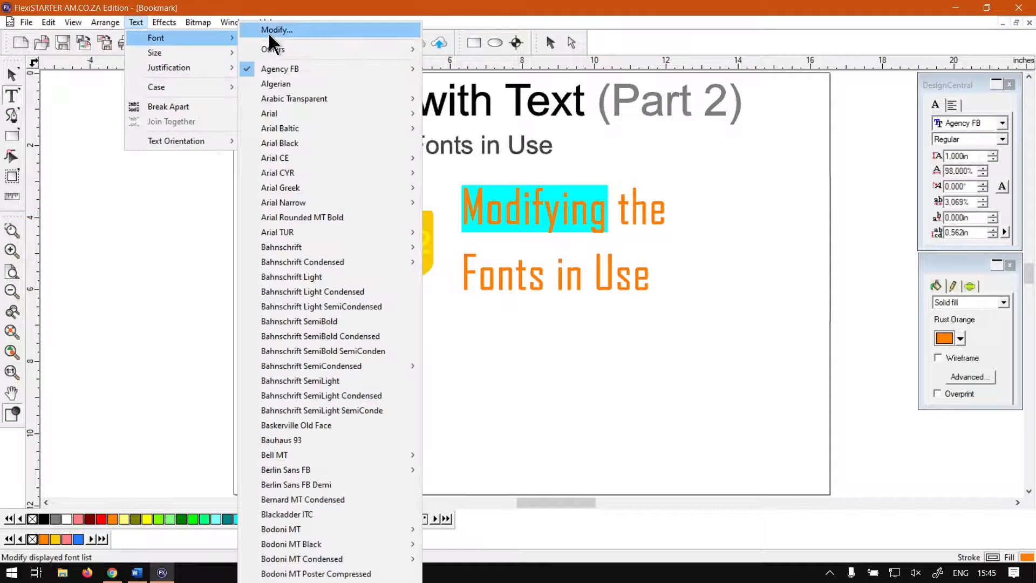
pyautogui.click(268, 31)
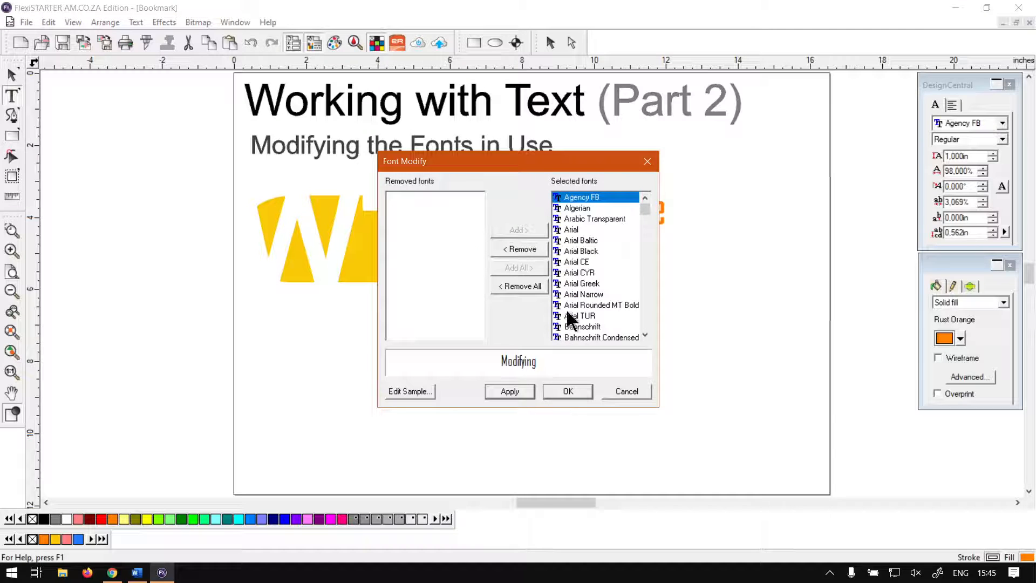
# Step: Apply the Bookshelf Symbol 7 font to the selected word "Modifying" from the Font Modify dialog, and leave text editing with nothing selected
pyautogui.click(579, 296)
pyautogui.scroll(-4, 585, 300)
pyautogui.click(587, 305)
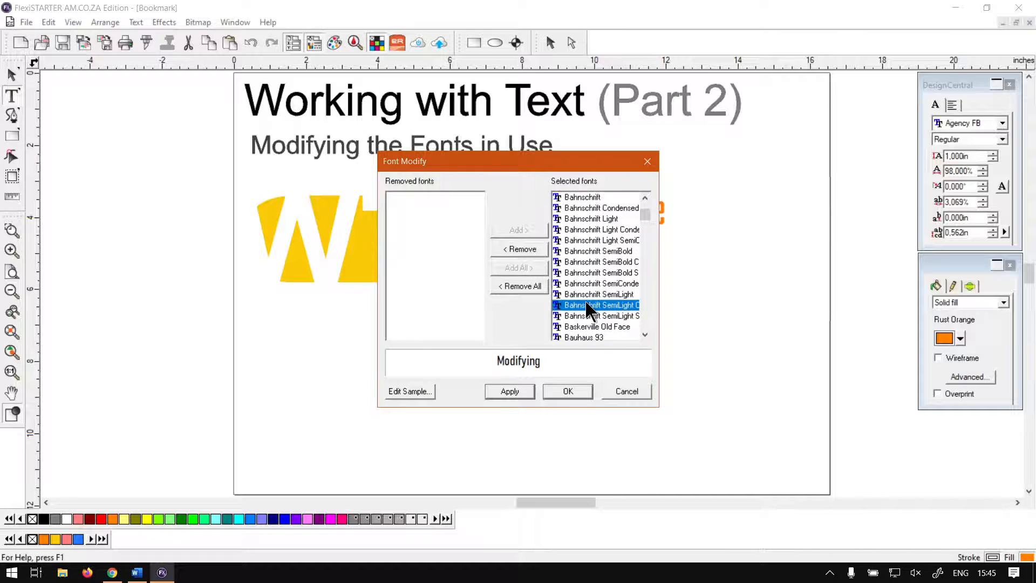
pyautogui.scroll(-5, 586, 306)
pyautogui.click(593, 304)
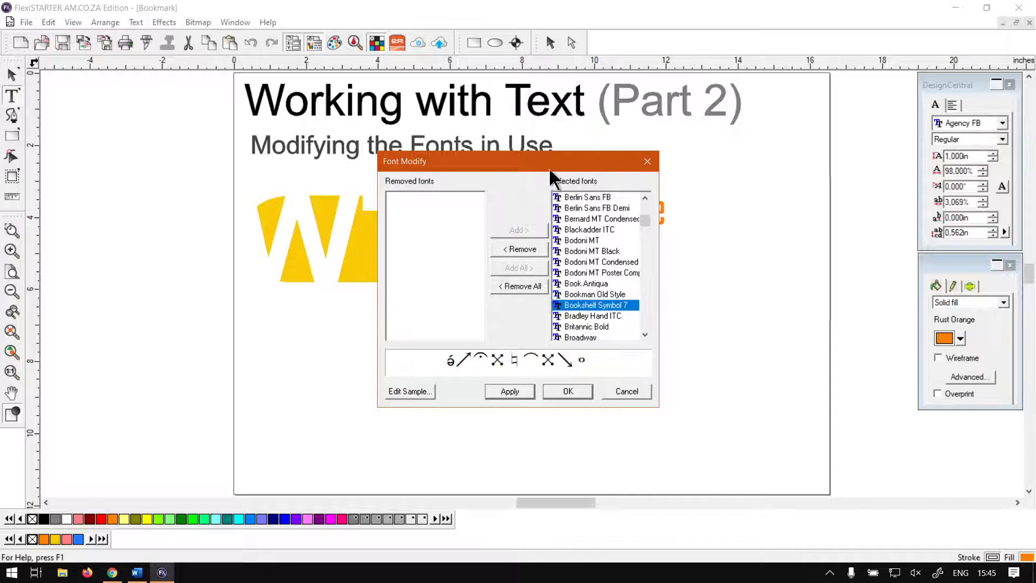
pyautogui.moveTo(555, 162); pyautogui.dragTo(228, 86)
pyautogui.click(198, 313)
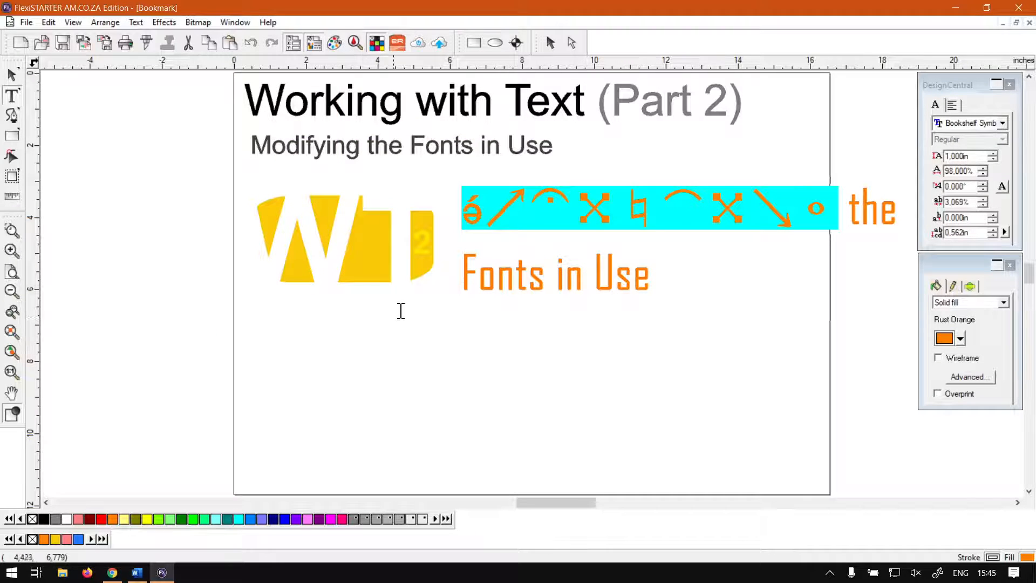
pyautogui.click(12, 75)
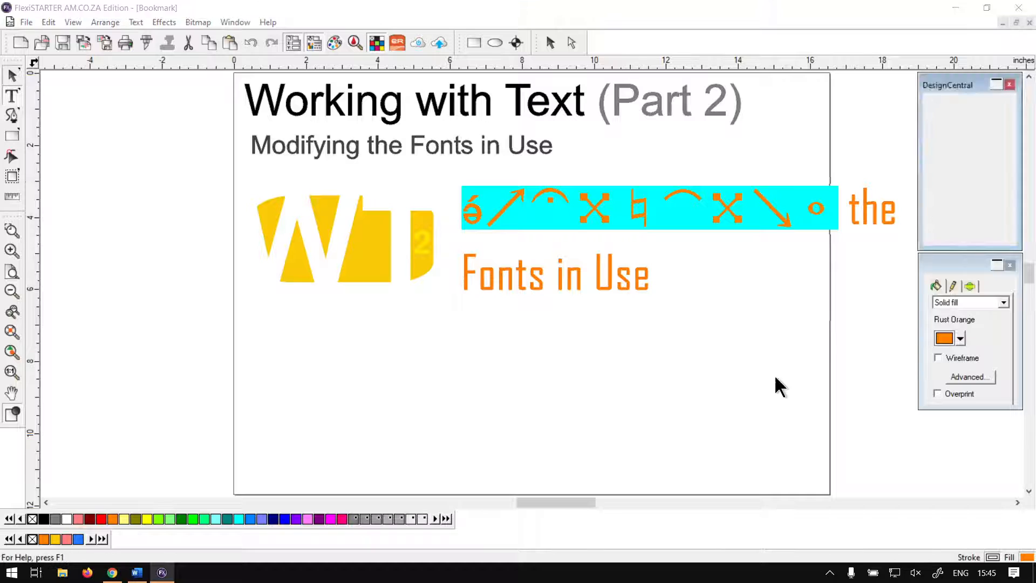
pyautogui.click(757, 376)
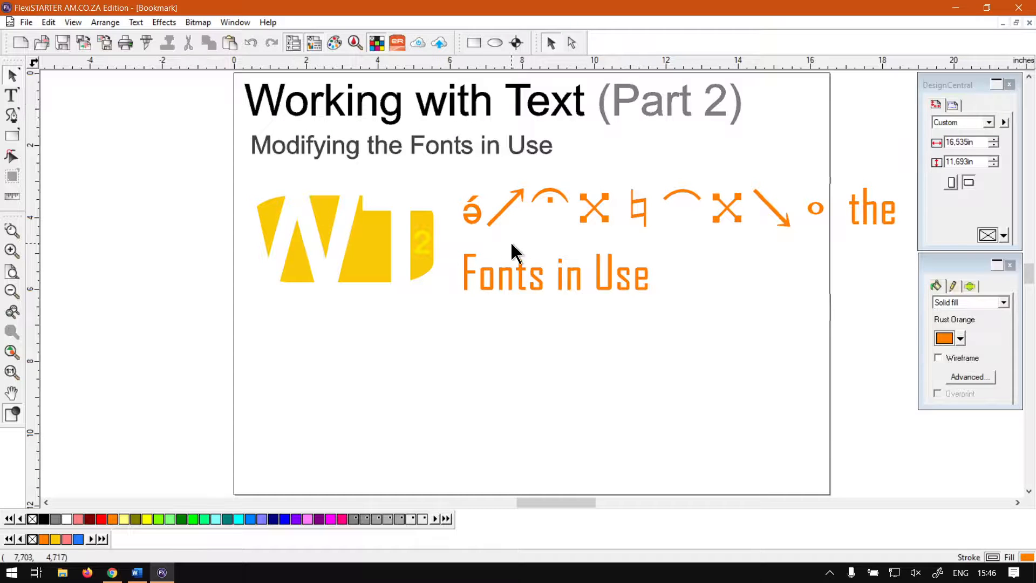
# Step: Switch to Chrome and look over the softwaretraining.co.za home page, including its search suggestions and the list of training video posts
pyautogui.click(112, 573)
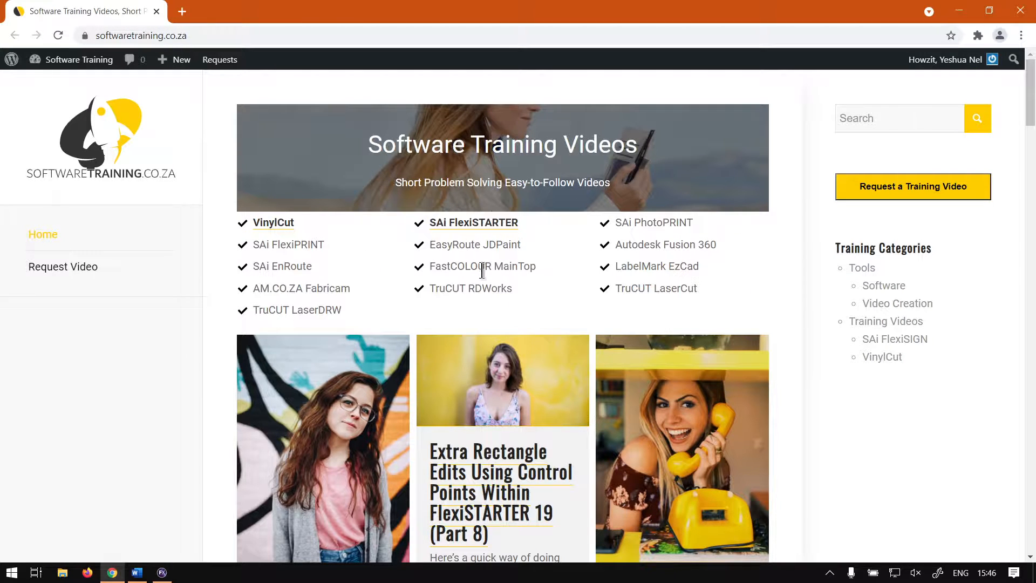
pyautogui.click(934, 120)
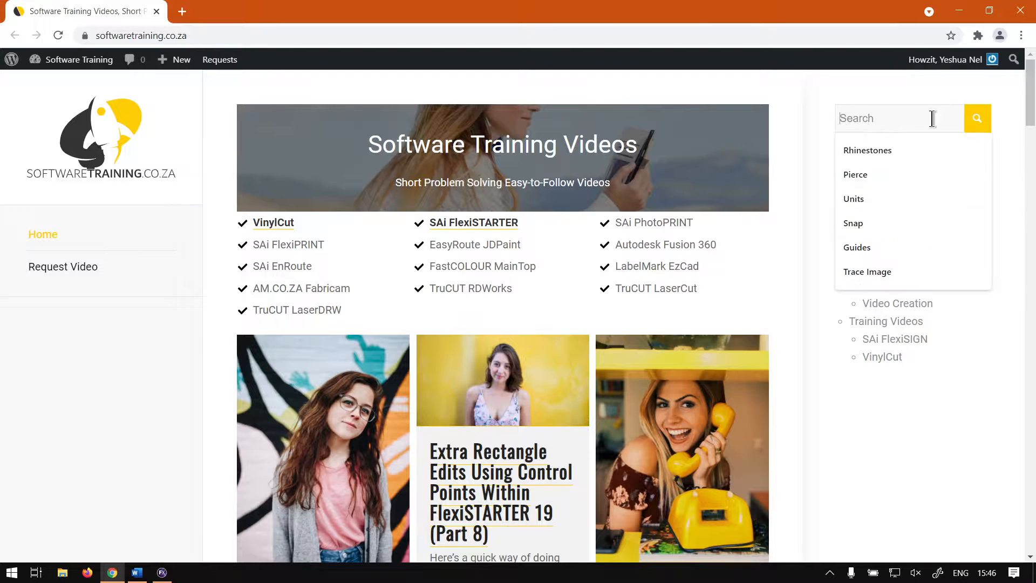
pyautogui.click(907, 89)
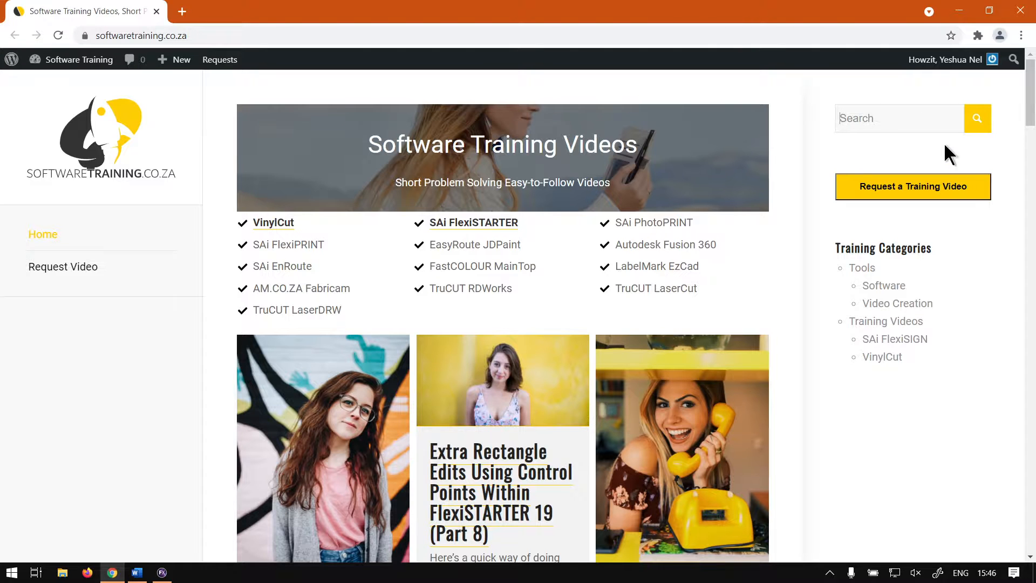
pyautogui.scroll(-10, 735, 286)
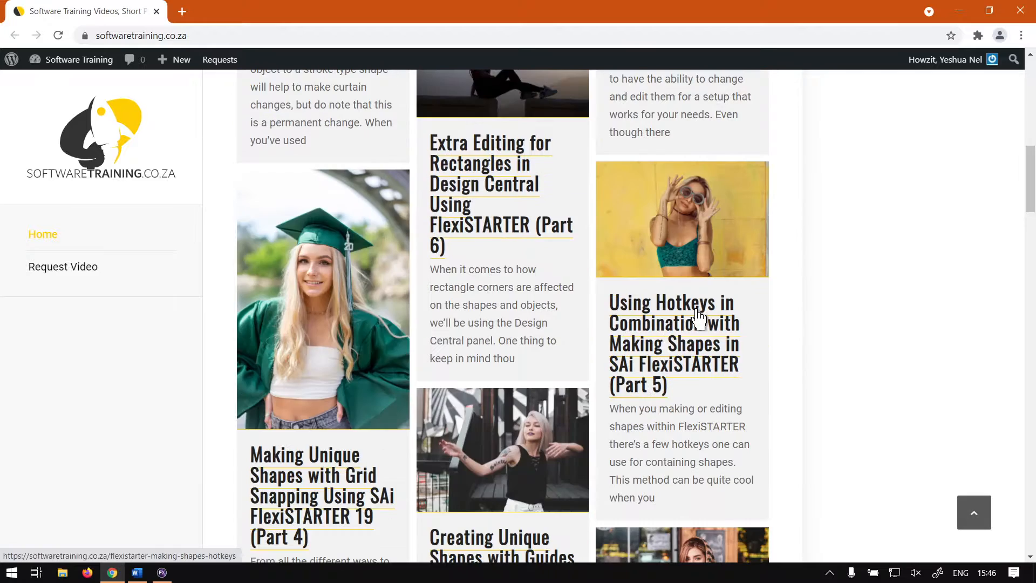
pyautogui.scroll(10, 698, 323)
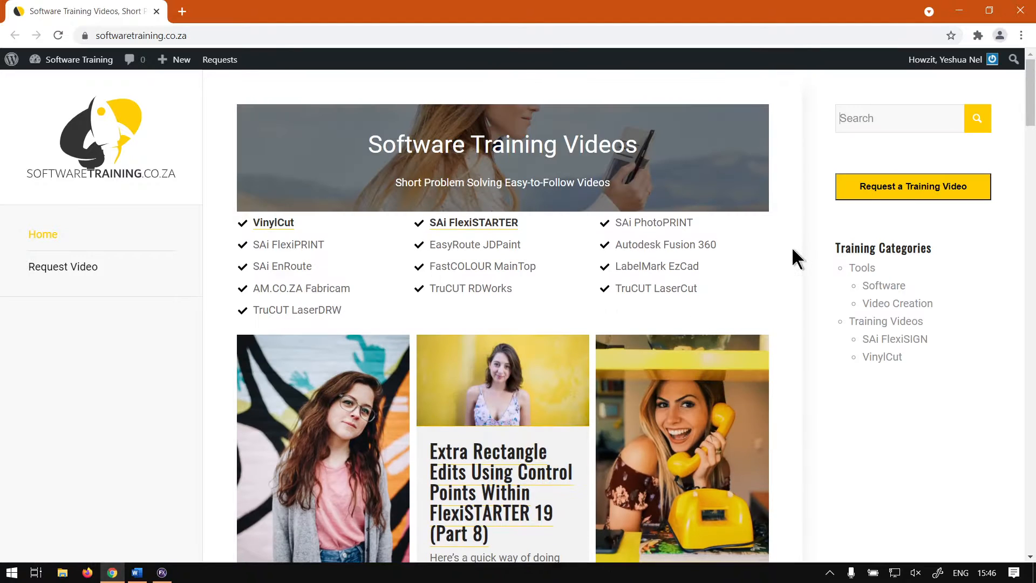